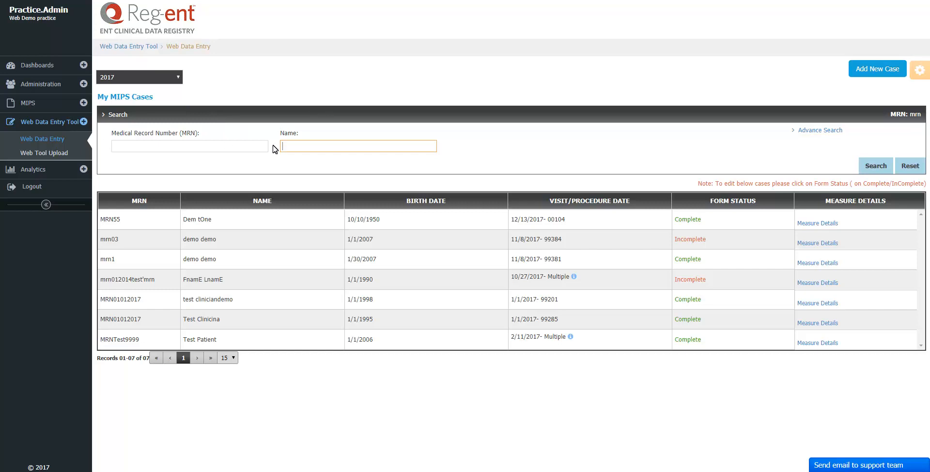
text(demo)
key(Return)
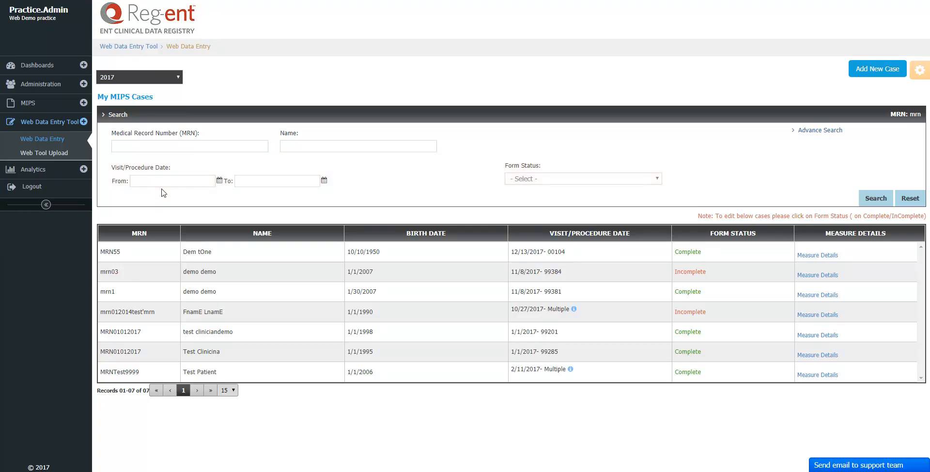
click(162, 188)
text(01012017)
key(Tab)
text(0)
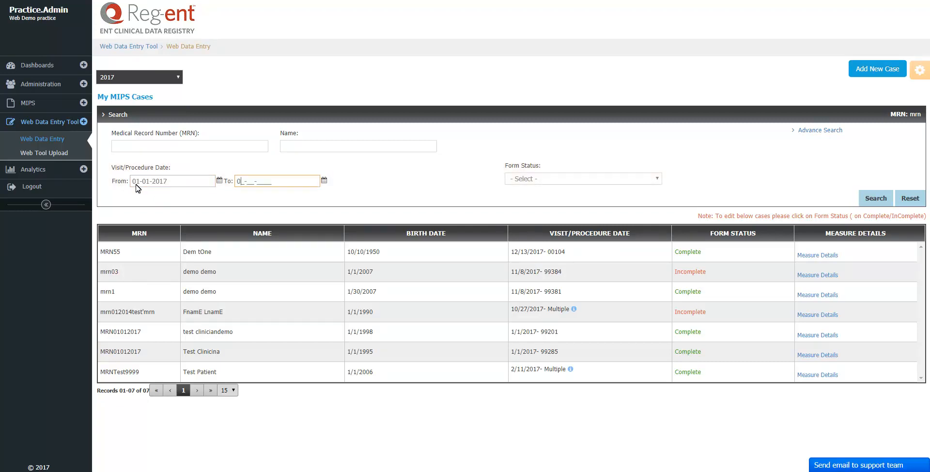
text(1-31-2017)
click(657, 185)
click(633, 199)
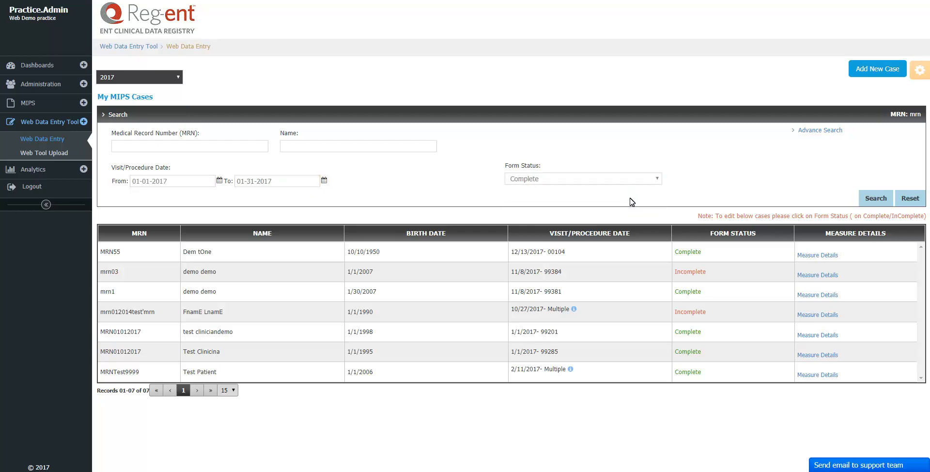
click(876, 199)
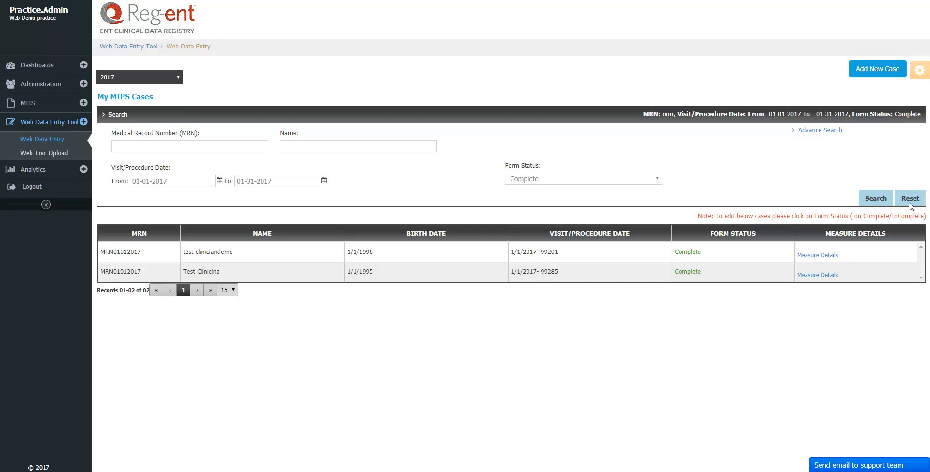
click(910, 199)
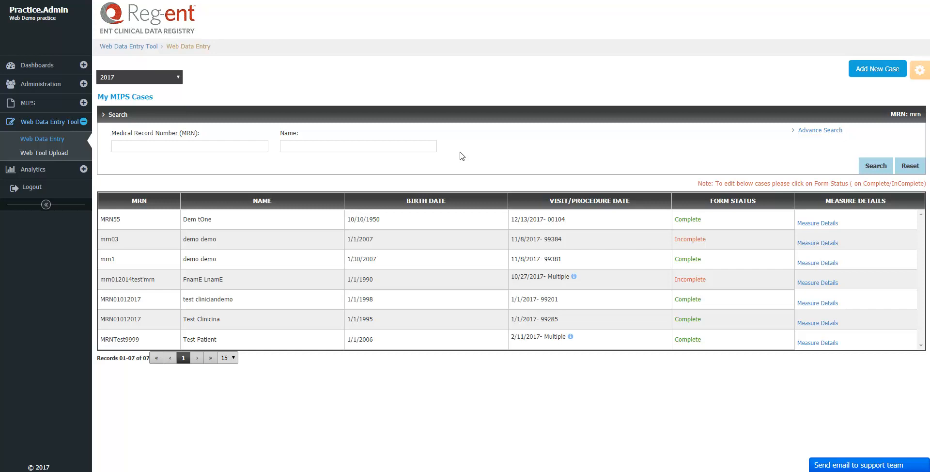
Add a new MIPS case and choose Test,Provider from the Clinician dropdown.
click(877, 77)
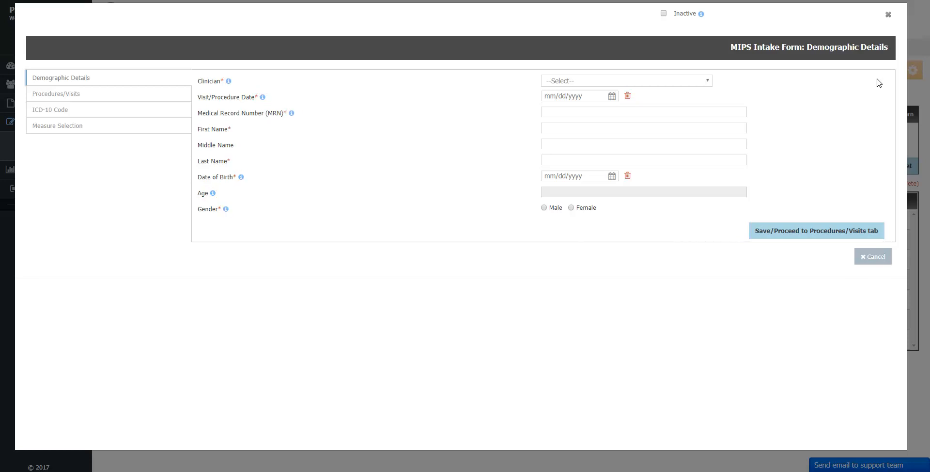
click(708, 82)
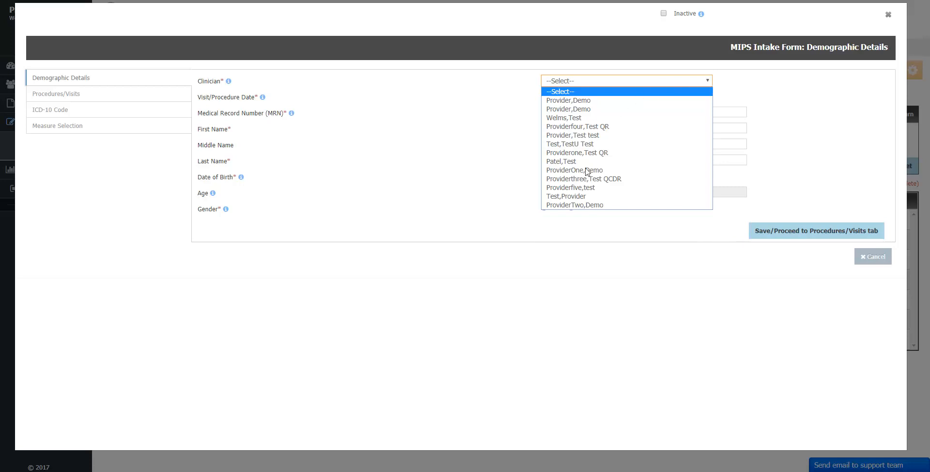
click(584, 196)
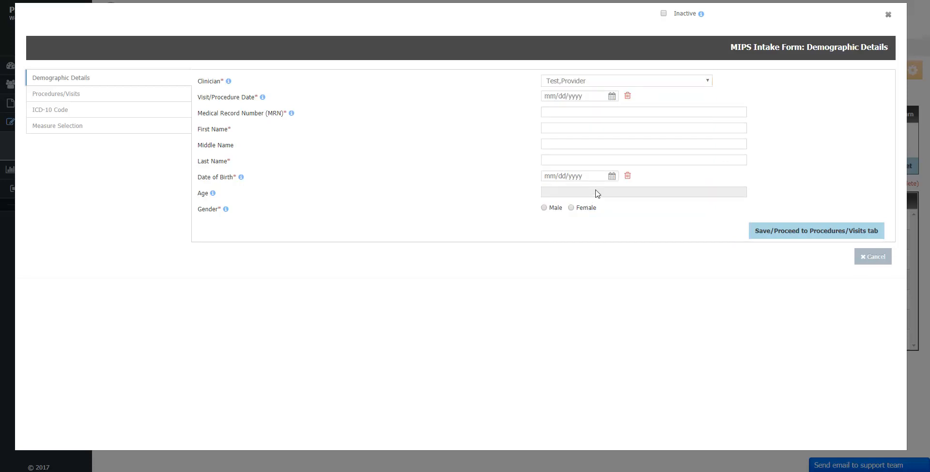
click(612, 97)
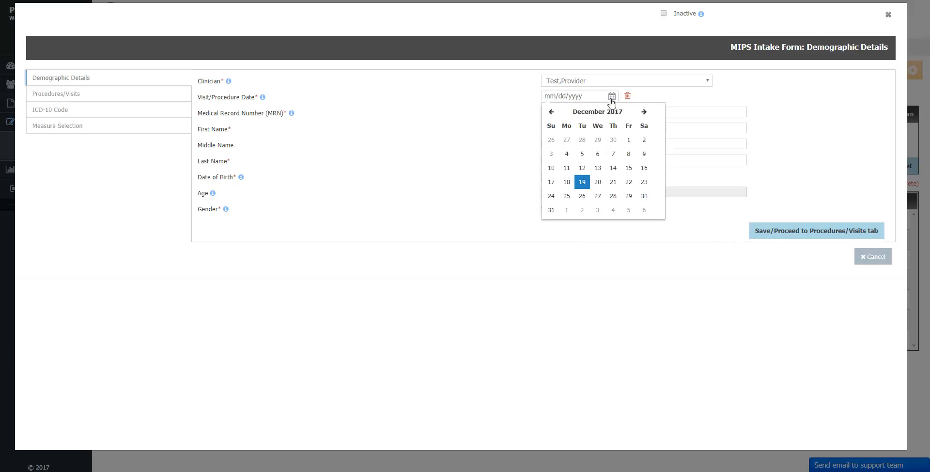
Set the visit date to 12/15/2017 and enter the patient's medical record number.
click(628, 169)
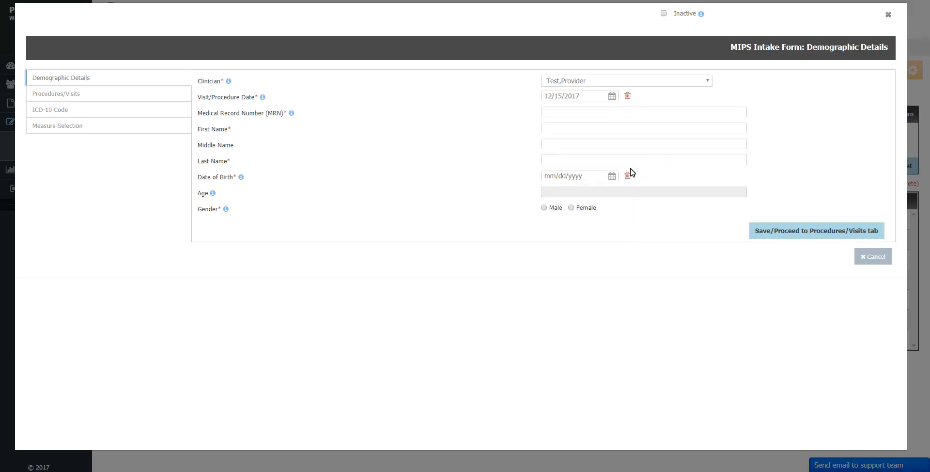
click(628, 97)
key(Tab)
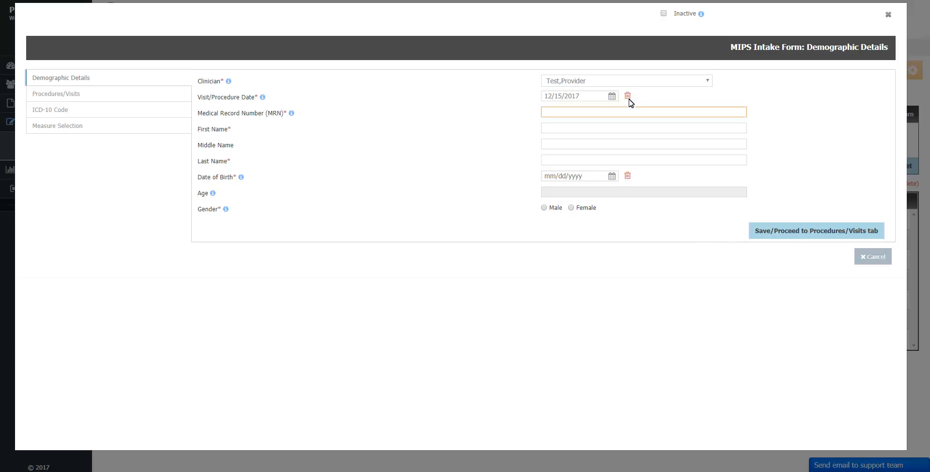
text(MRN0001200)
Enter the patient's first name and birth date, mark her Female, and save to Procedures/Visits.
key(Tab)
text(Demo)
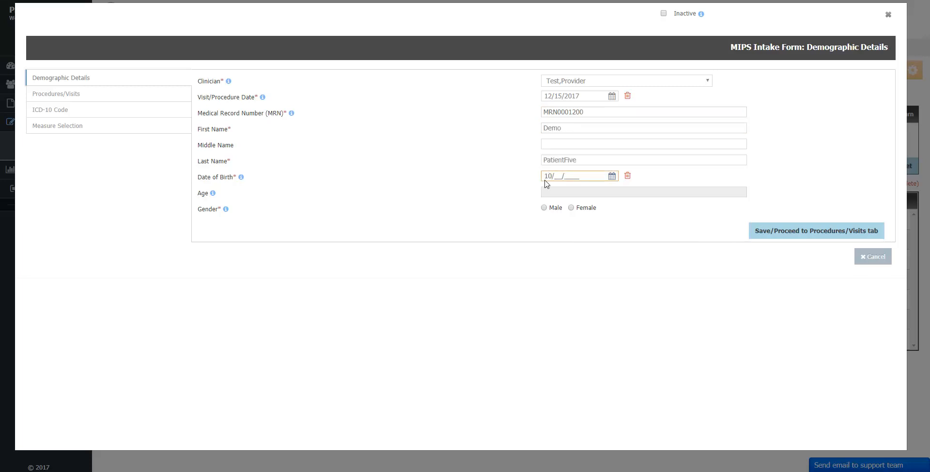
text(121952)
key(Tab)
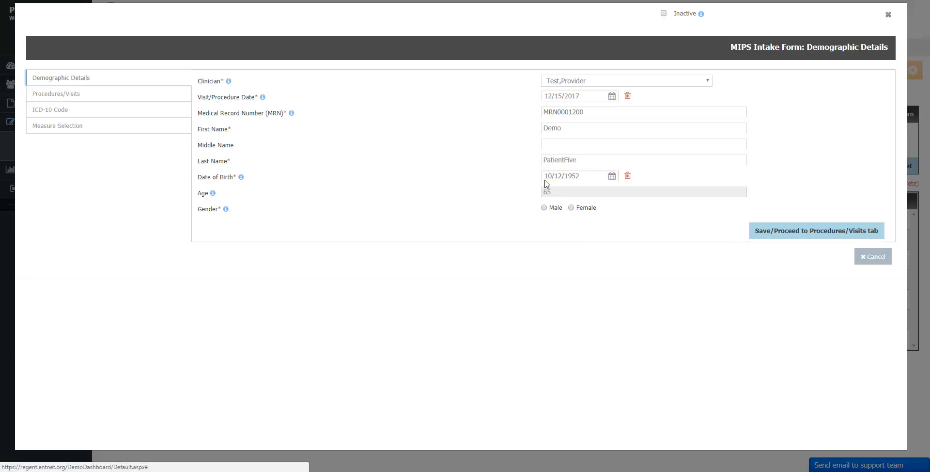
click(545, 206)
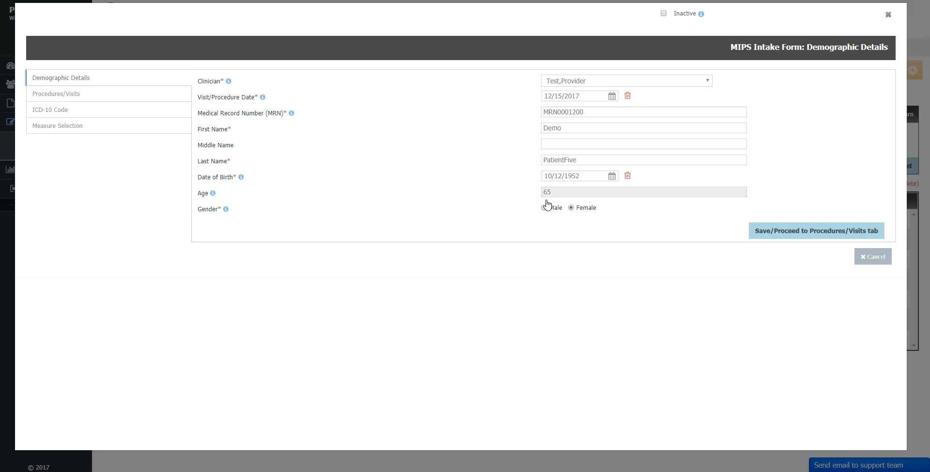
click(802, 236)
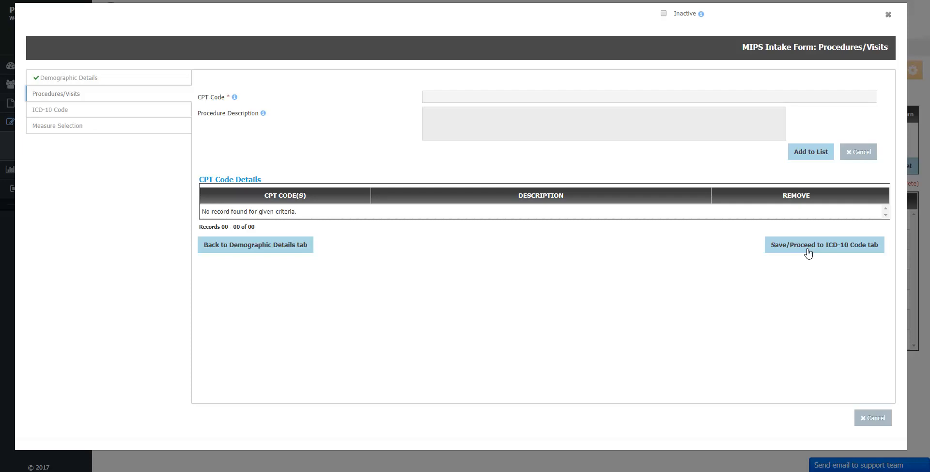
Look up and select CPT code 99201, the new-patient office visit, for the case.
click(808, 248)
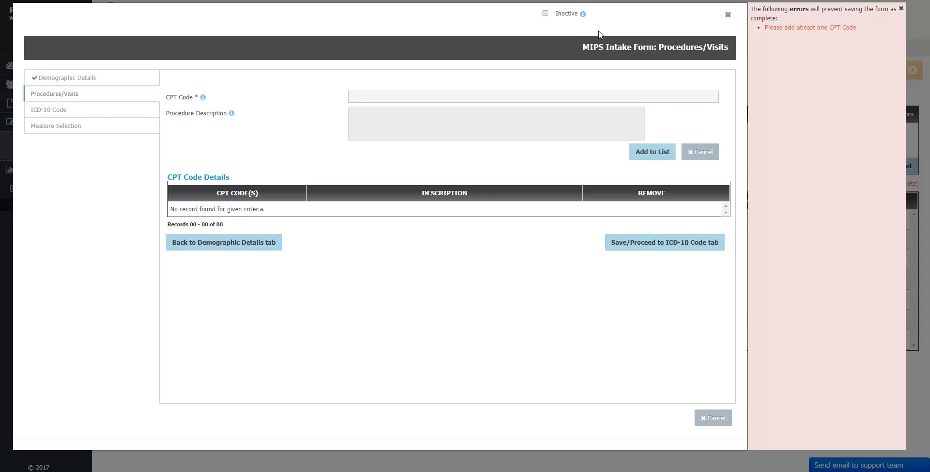
click(356, 100)
click(357, 98)
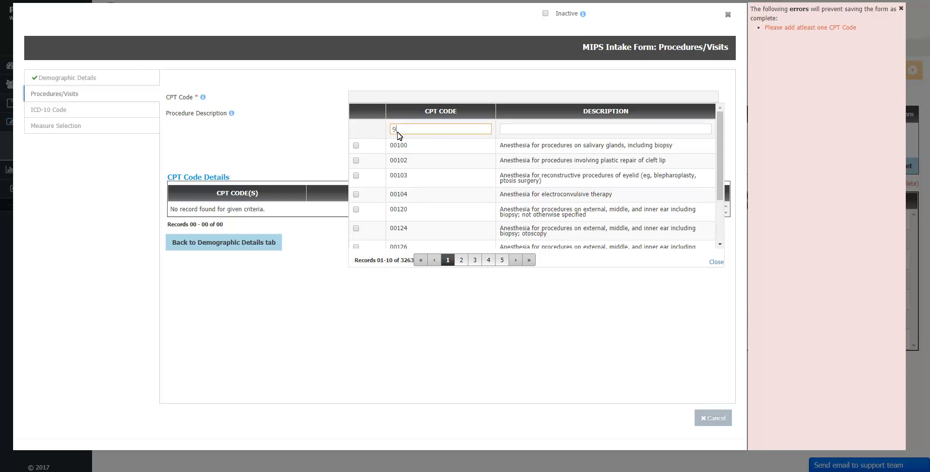
text(99201)
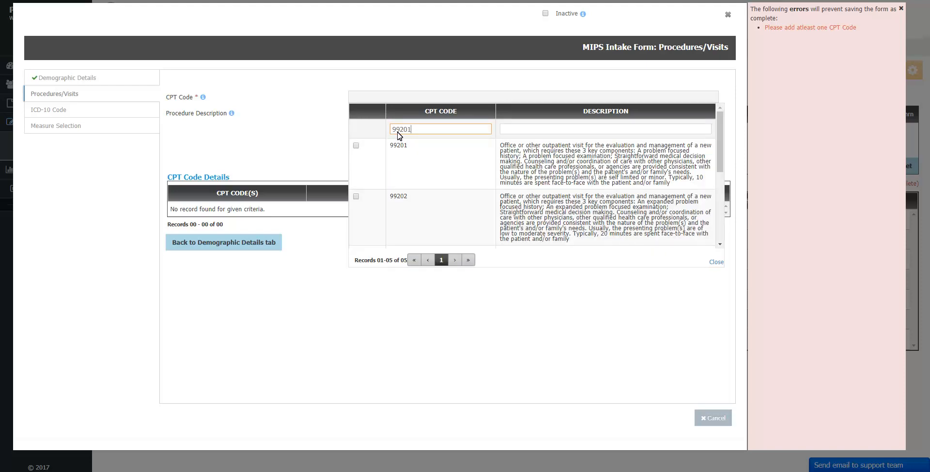
key(Return)
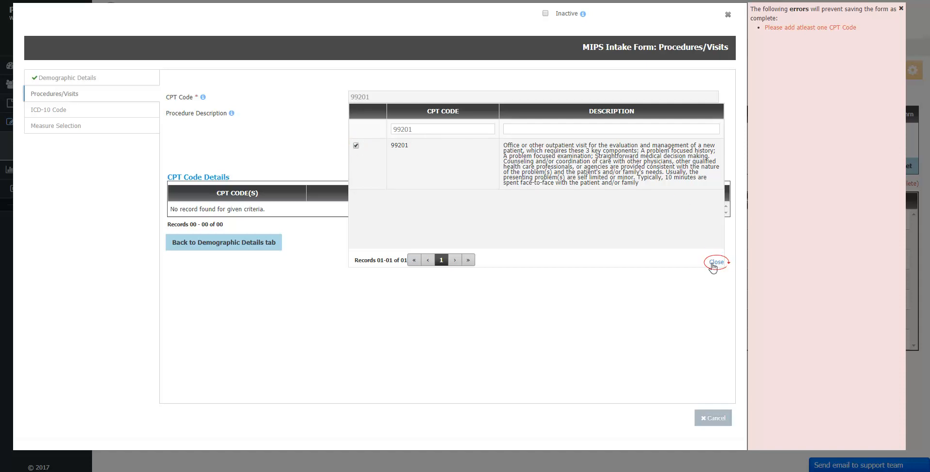
click(715, 262)
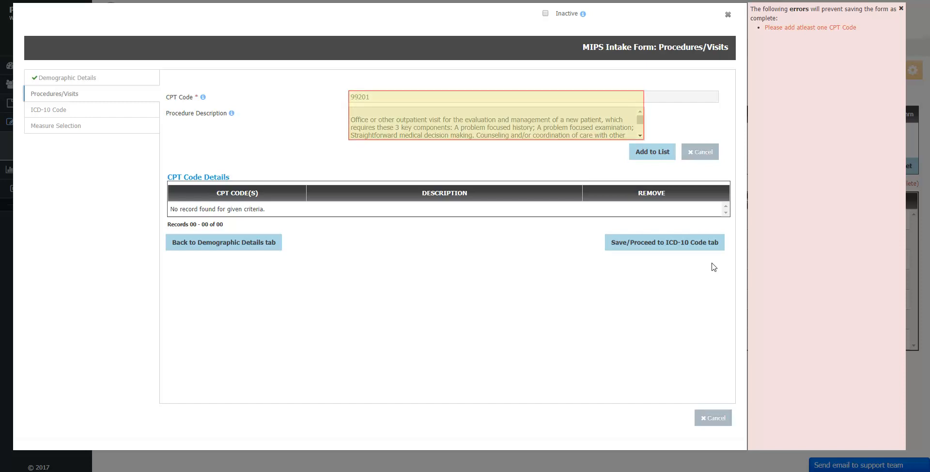
Add CPT code 99205 from the lookup, then delete it again and confirm the removal.
click(647, 157)
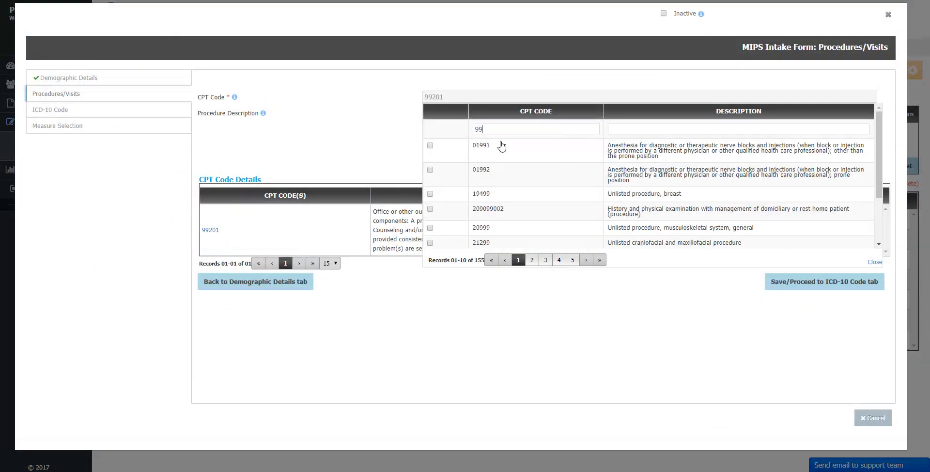
text(205)
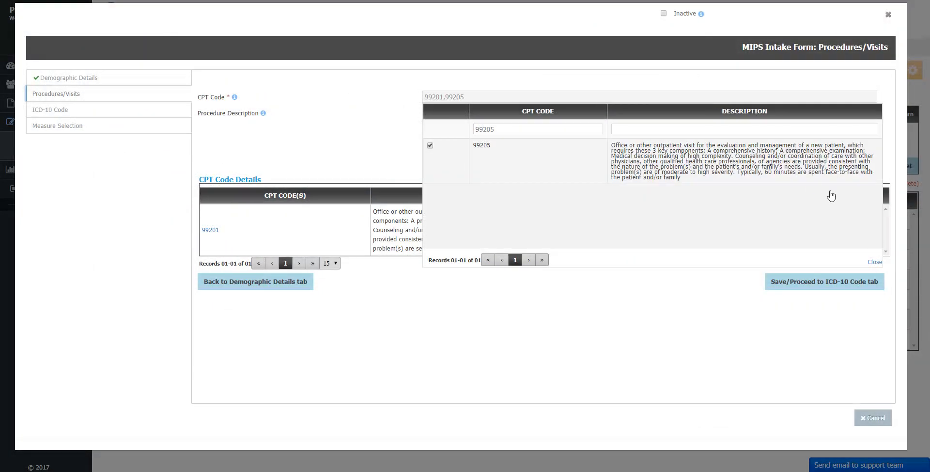
click(875, 262)
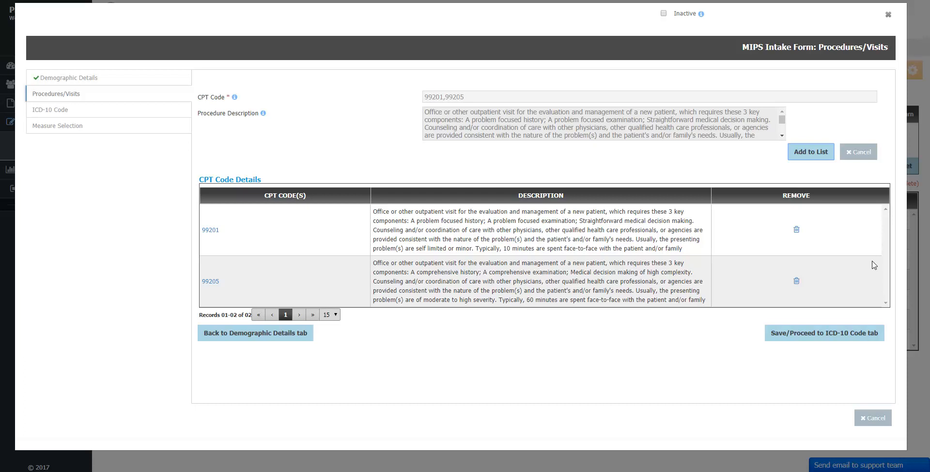
click(795, 282)
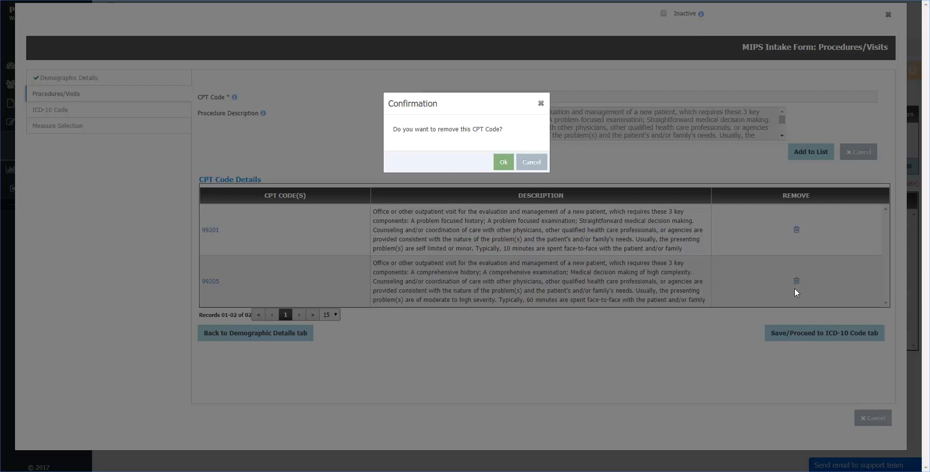
click(504, 163)
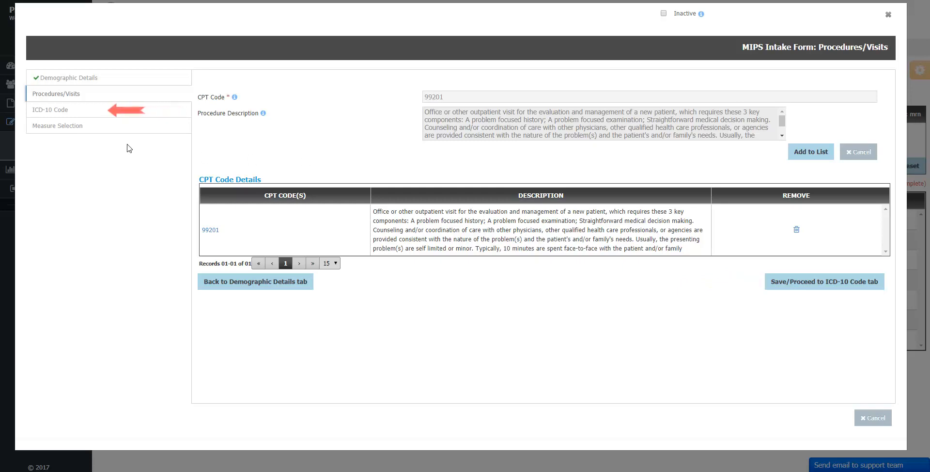
Add ICD-10 diagnosis codes 015.60 and 381.00 to the case's diagnosis list.
click(51, 112)
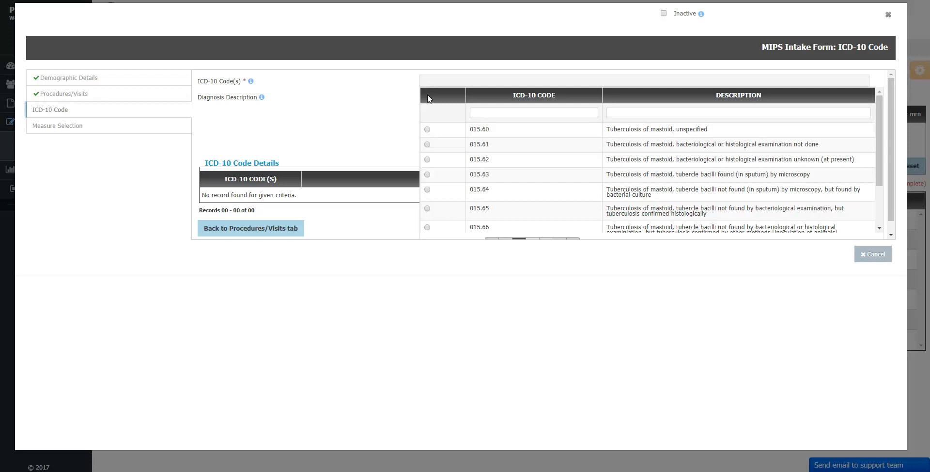
click(427, 130)
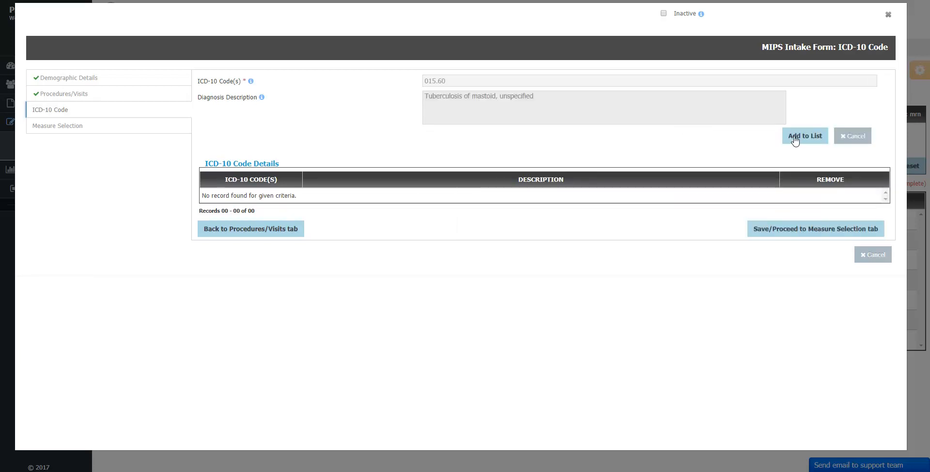
click(794, 139)
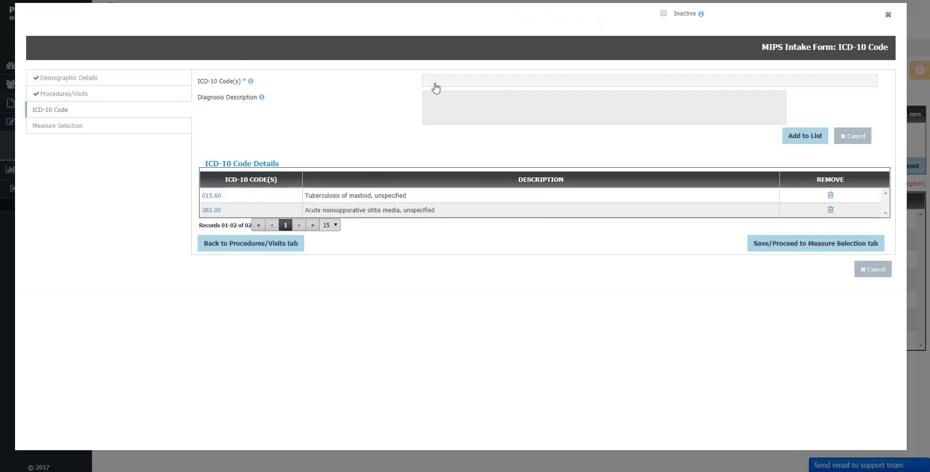
click(67, 130)
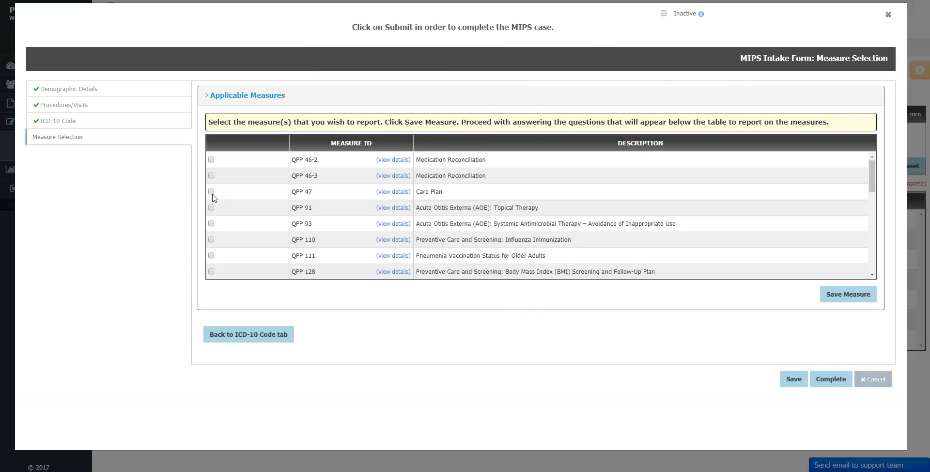
Select QPP 47, 91 and 93, answer Yes, Yes, No, No to their questions, and save.
click(211, 192)
click(853, 295)
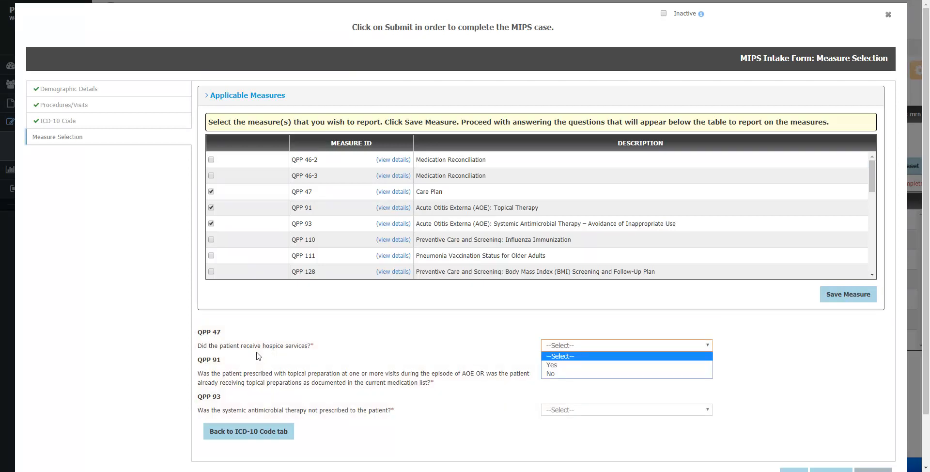
click(624, 365)
click(649, 373)
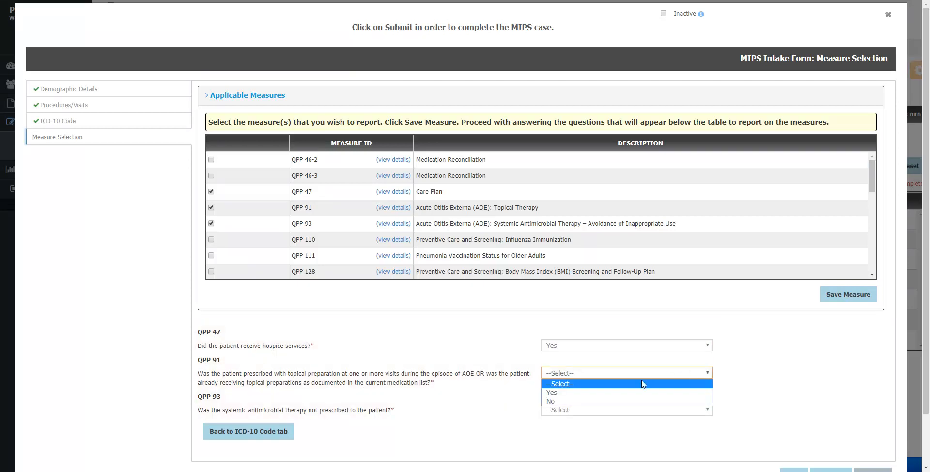
click(635, 394)
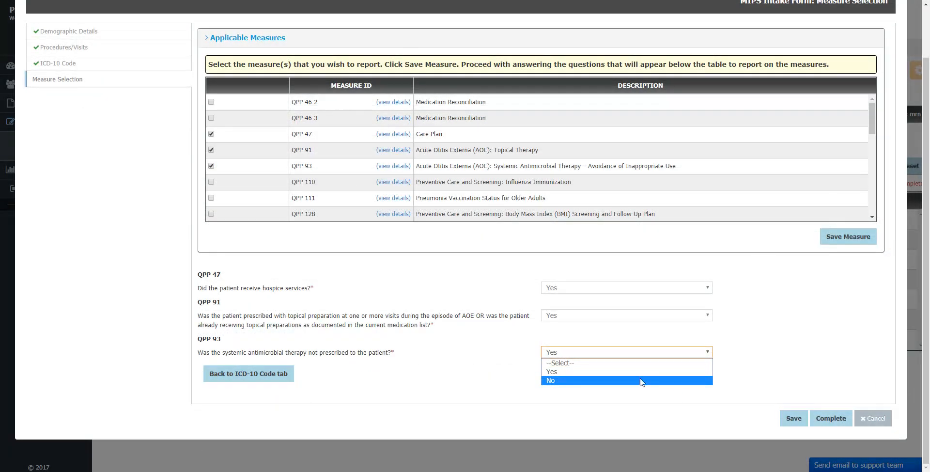
click(642, 381)
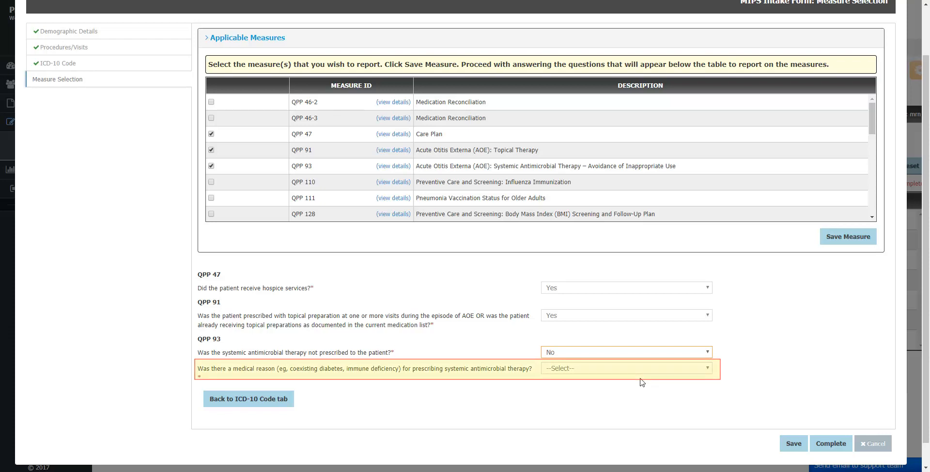
click(596, 370)
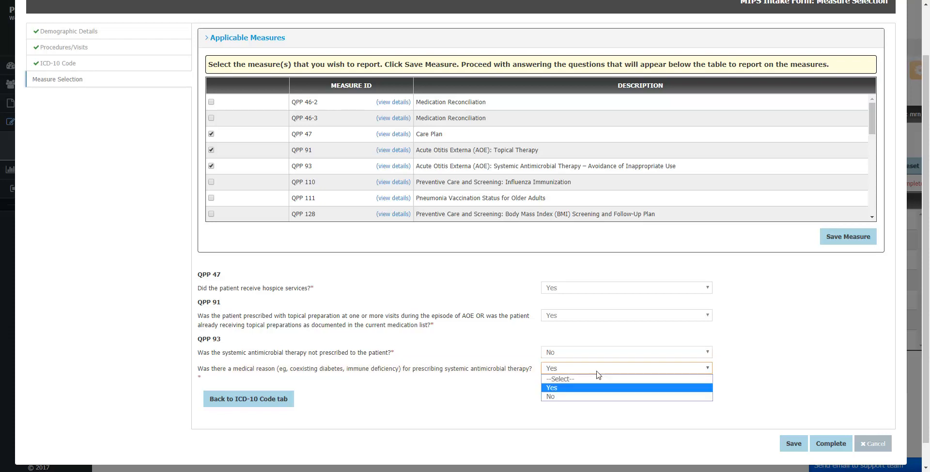
click(671, 397)
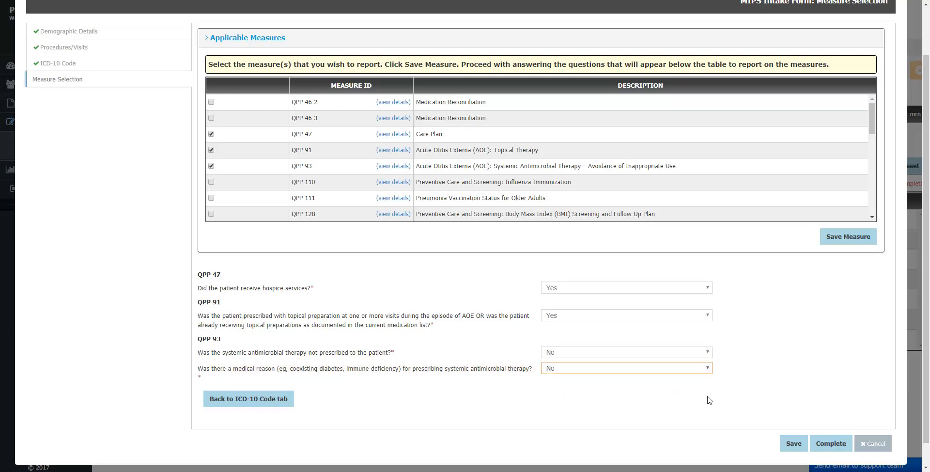
click(794, 444)
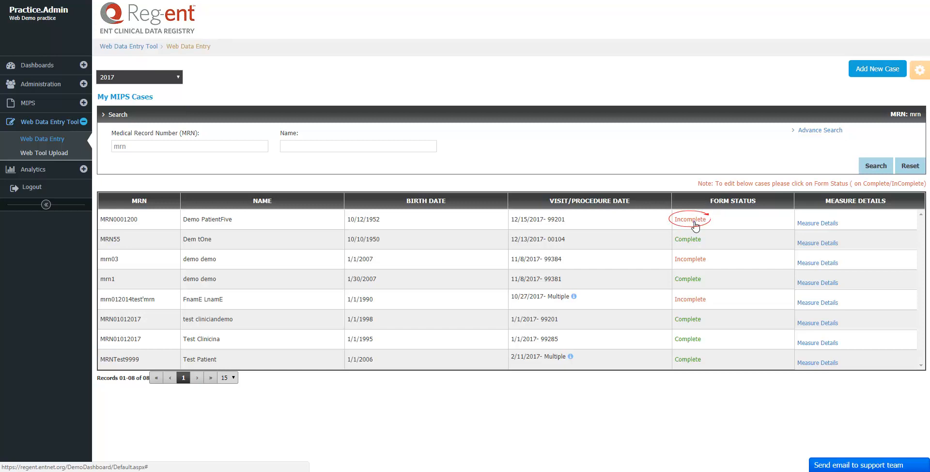
Reopen the 12/15/2017 case marked Incomplete from the My MIPS Cases list.
click(694, 222)
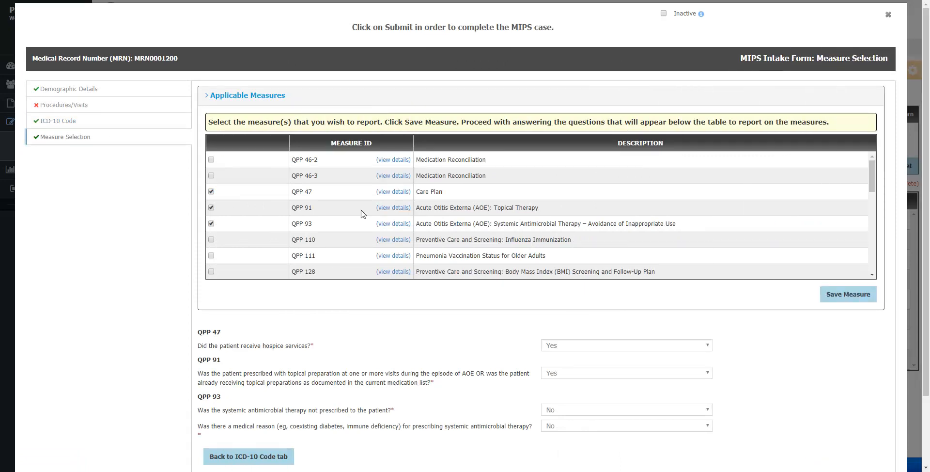
Add measure QPP 46-2, answer Yes to its hospice question, and mark the case Complete.
click(212, 161)
click(212, 160)
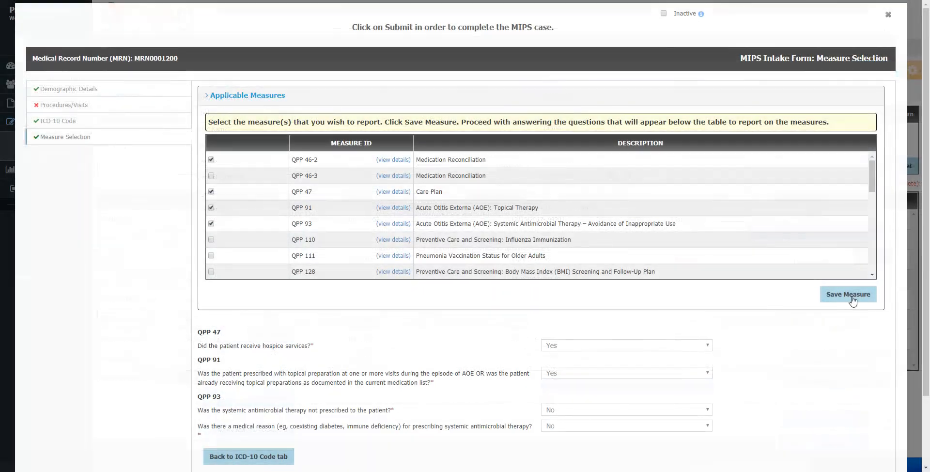
click(849, 295)
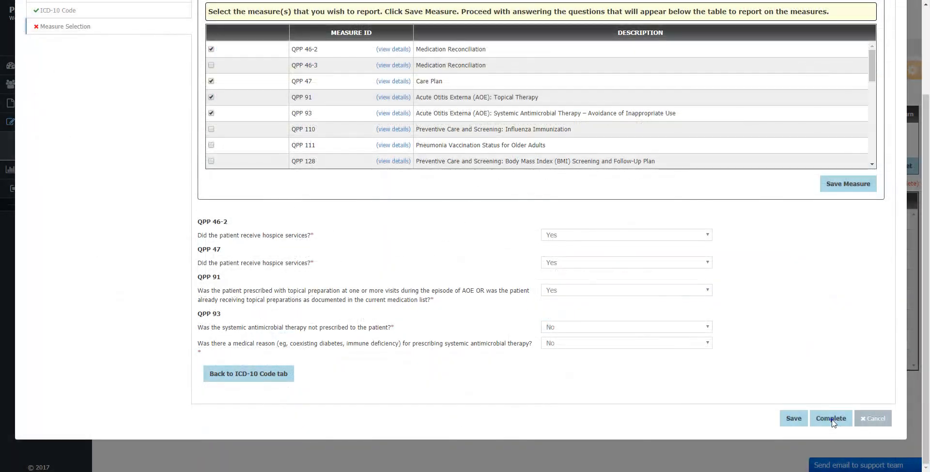
click(831, 419)
click(831, 420)
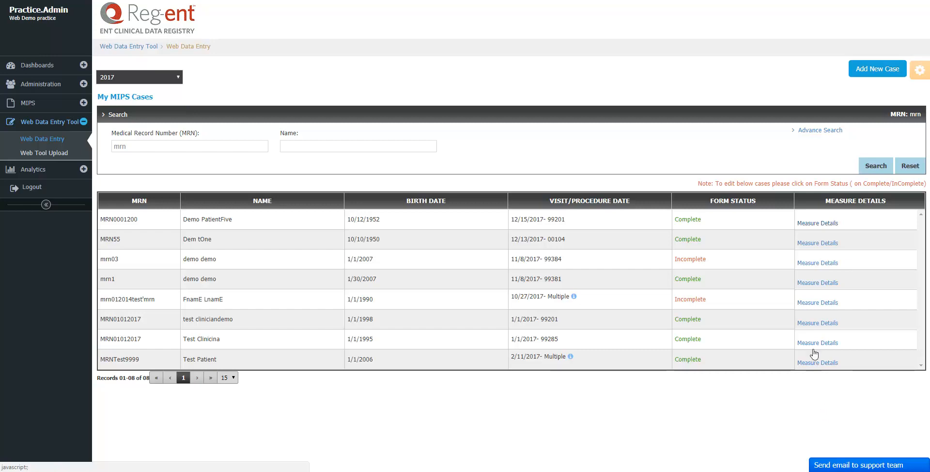
Inspect the CPT codes behind the 10/27/2017 multiple-procedure visit, then go to Web Tool Upload.
click(811, 224)
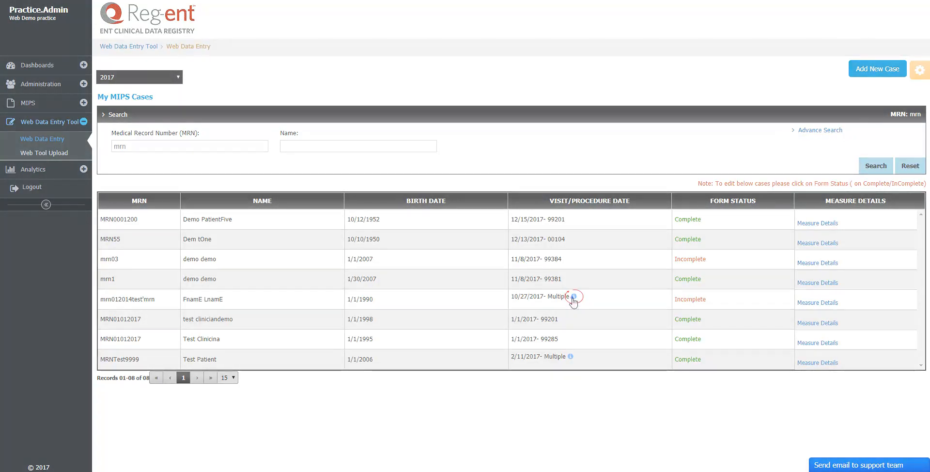
click(573, 297)
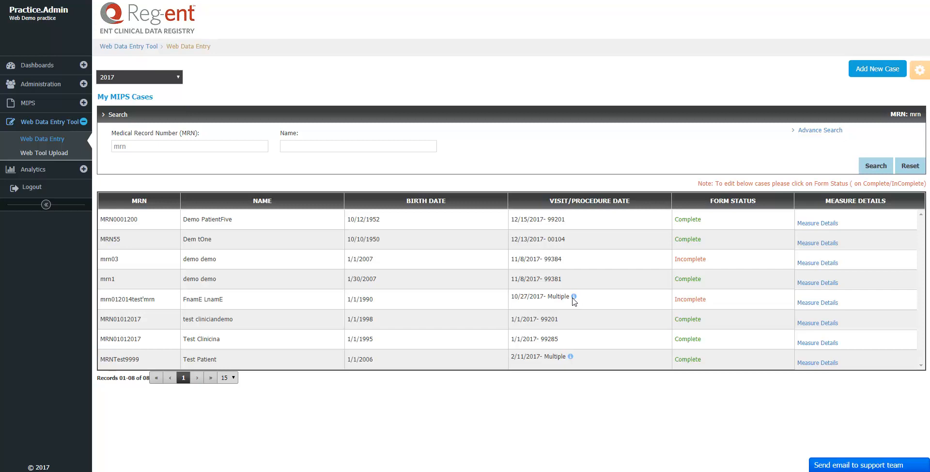
click(48, 158)
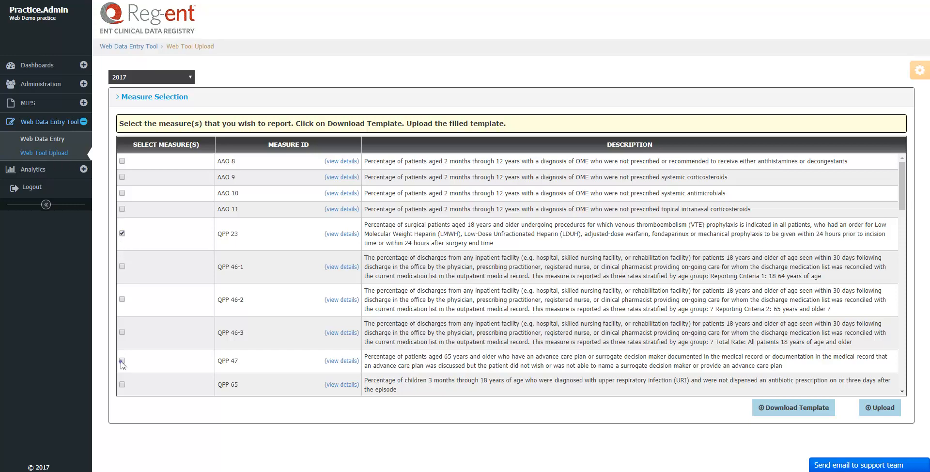
Download the webtoolupload (2).xlsx template for the selected measures and open it in Excel.
scroll(122, 366, down, 5)
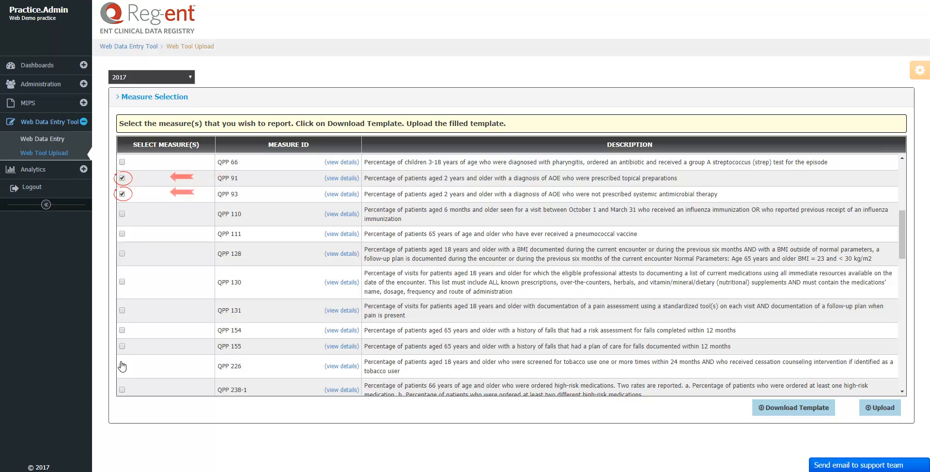
click(796, 413)
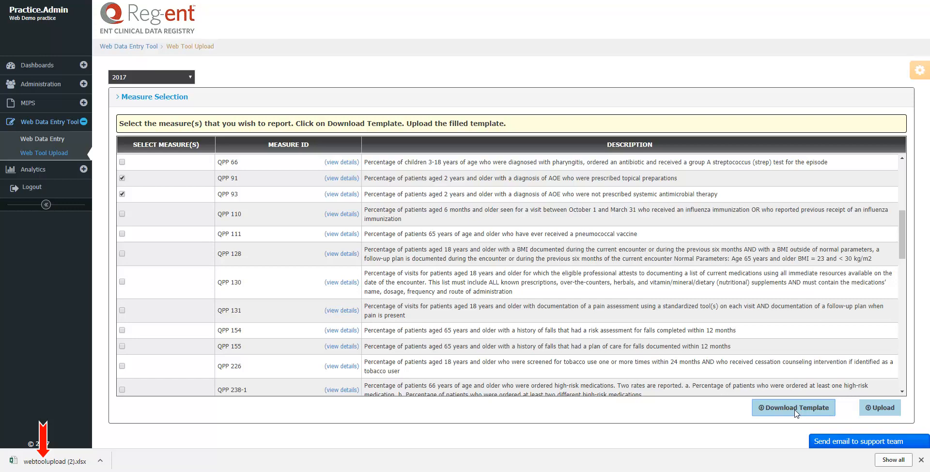
click(53, 463)
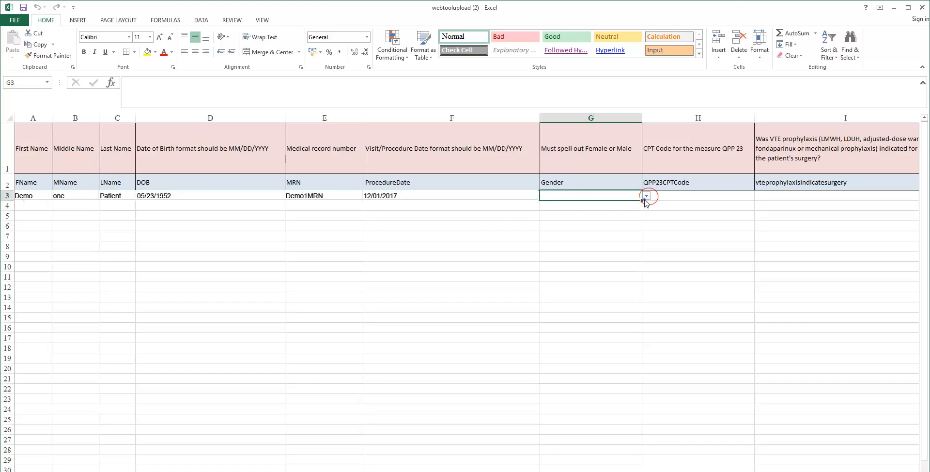
Set row 3's gender to Male in G3 and CPT code 49507 in H3 from their dropdowns.
click(646, 196)
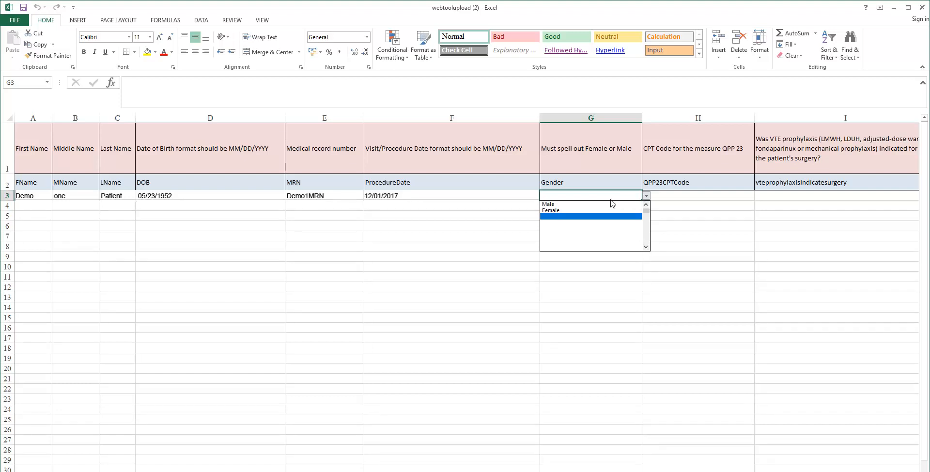
click(550, 205)
key(Tab)
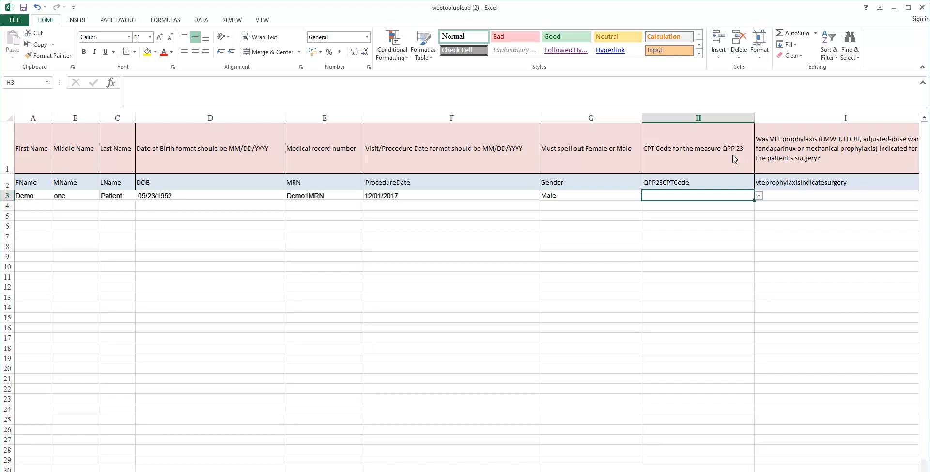
key(alt+Down)
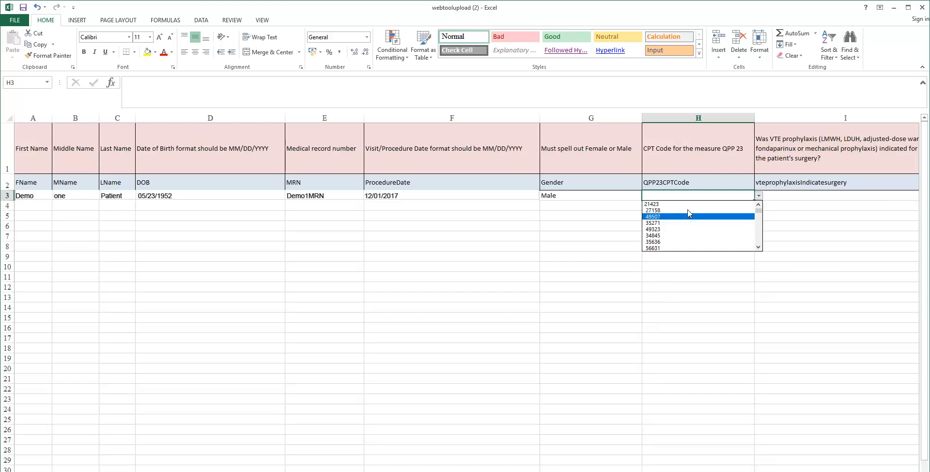
click(689, 216)
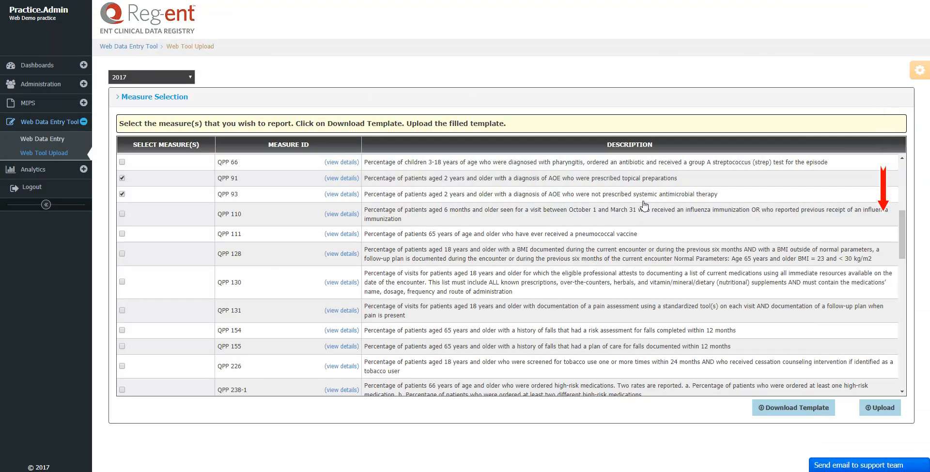
In the Upload Data dialog, select the test clinician and choose Demo CSV file for upload.
click(877, 410)
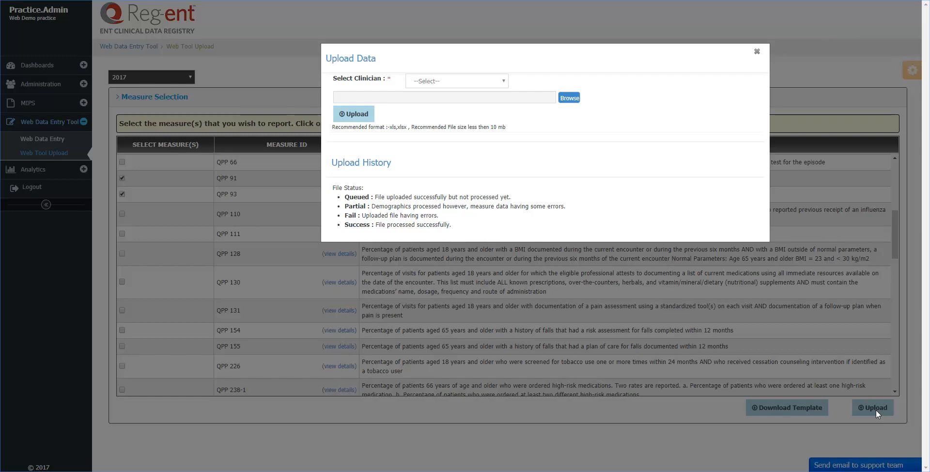
click(504, 81)
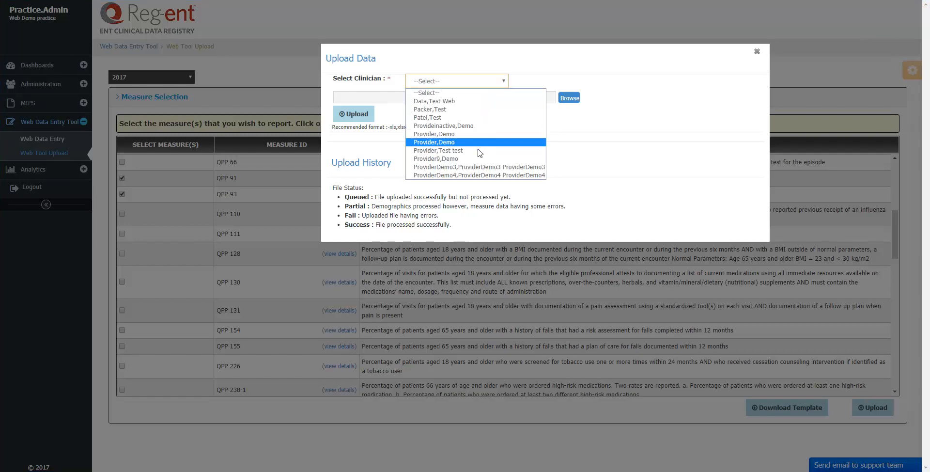
click(479, 151)
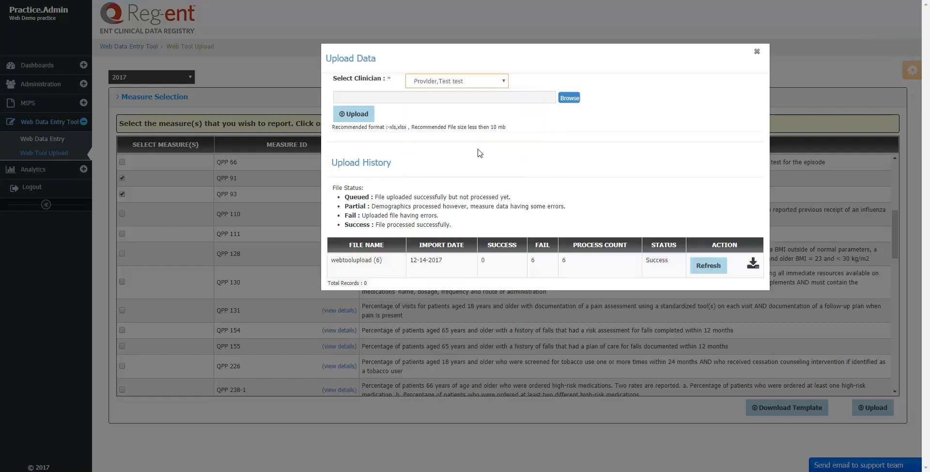
click(569, 98)
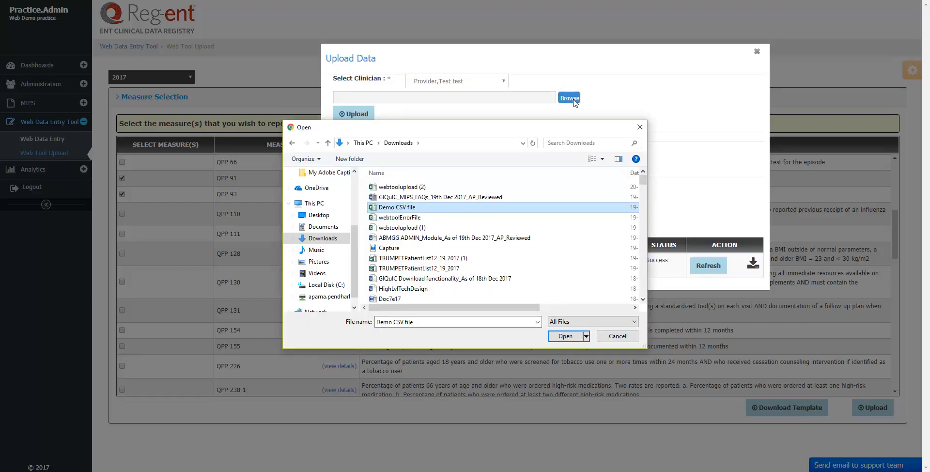
click(563, 336)
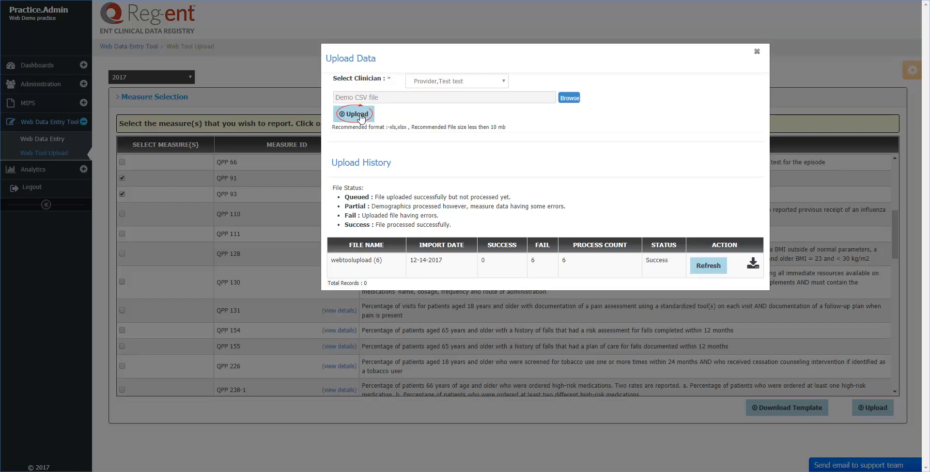
Upload and process Demo CSV file, download the partial and failed uploads' files, then close the dialog.
click(357, 114)
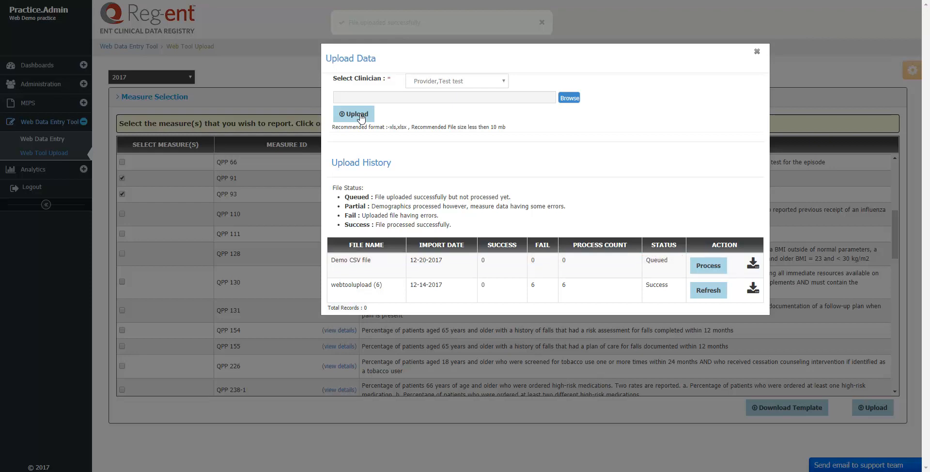
click(716, 271)
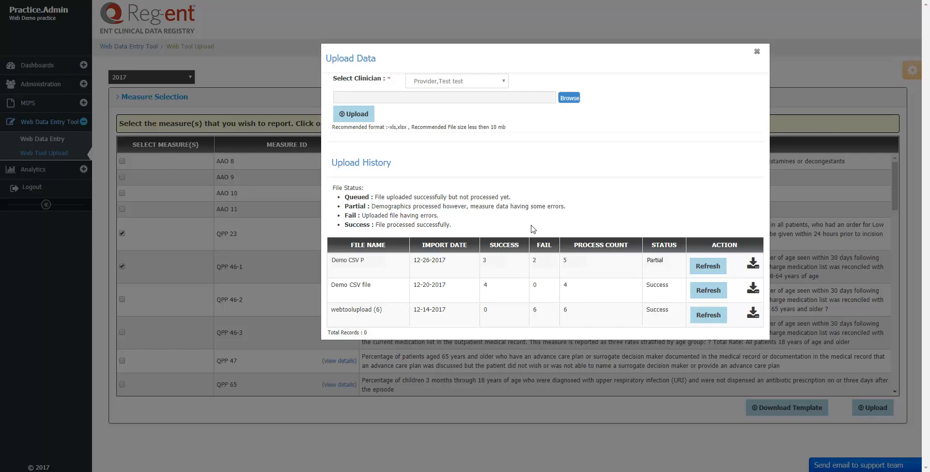
click(753, 265)
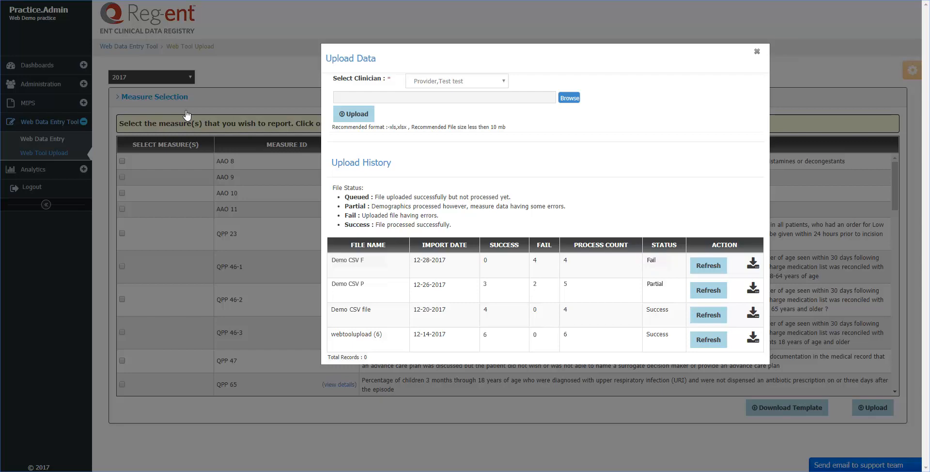
click(752, 263)
click(756, 52)
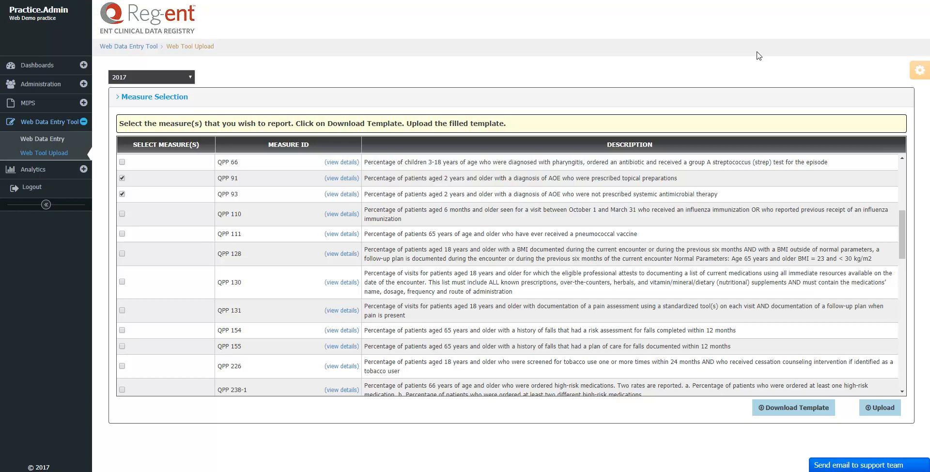
click(63, 140)
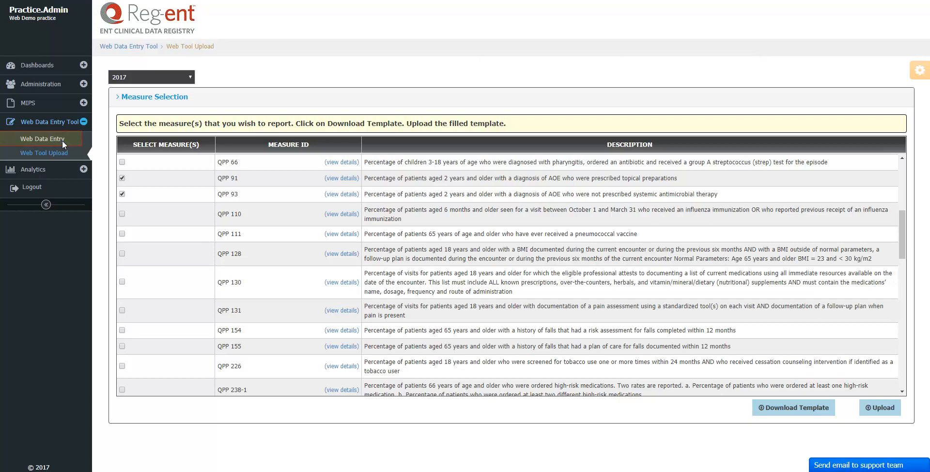